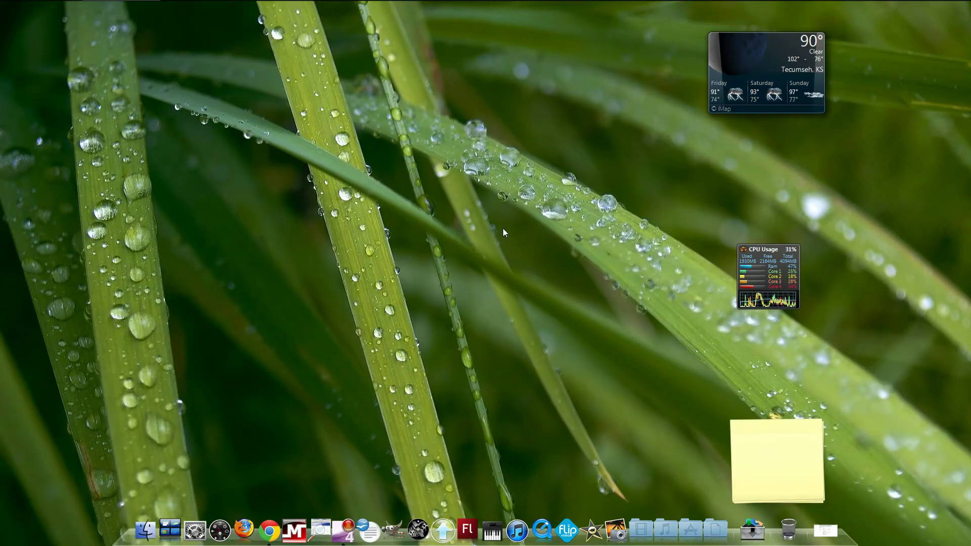
Step: Leave the Bonjour Print Services page in Chrome and launch Bonjour Printer Wizard from Start
left_click(826, 529)
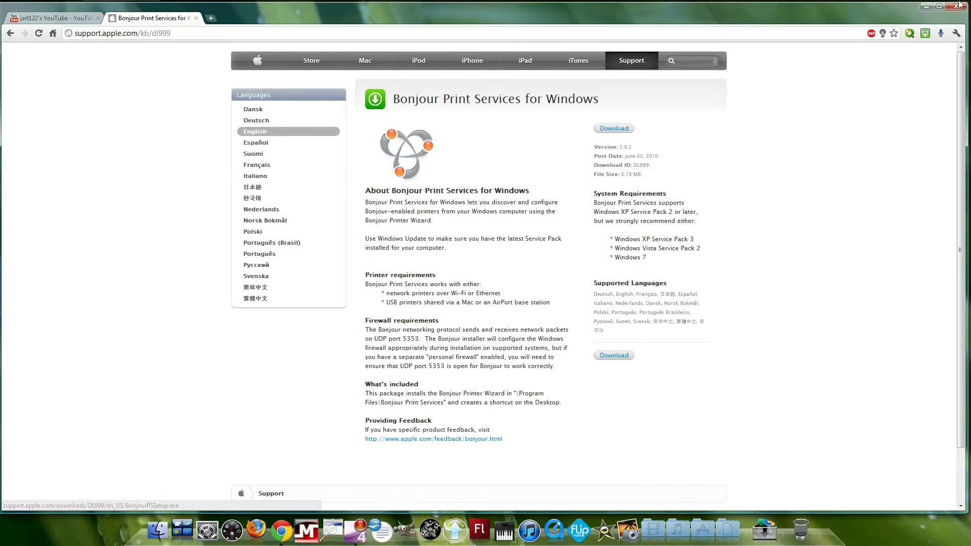
left_click(926, 8)
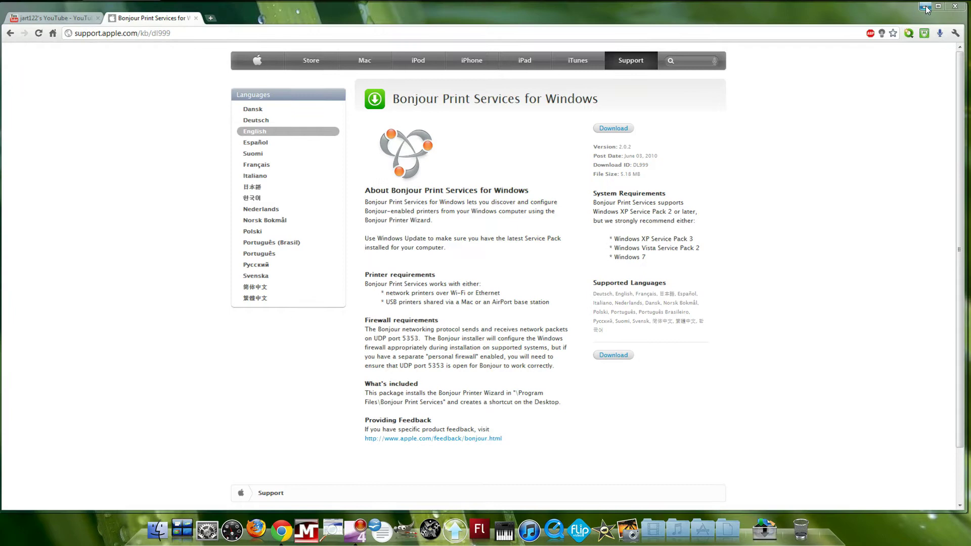
left_click(7, 7)
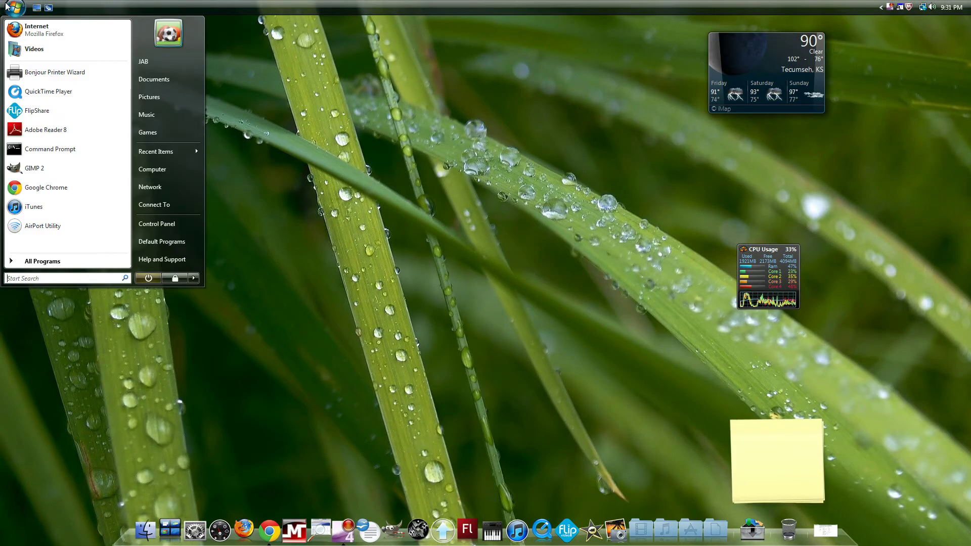
left_click(74, 74)
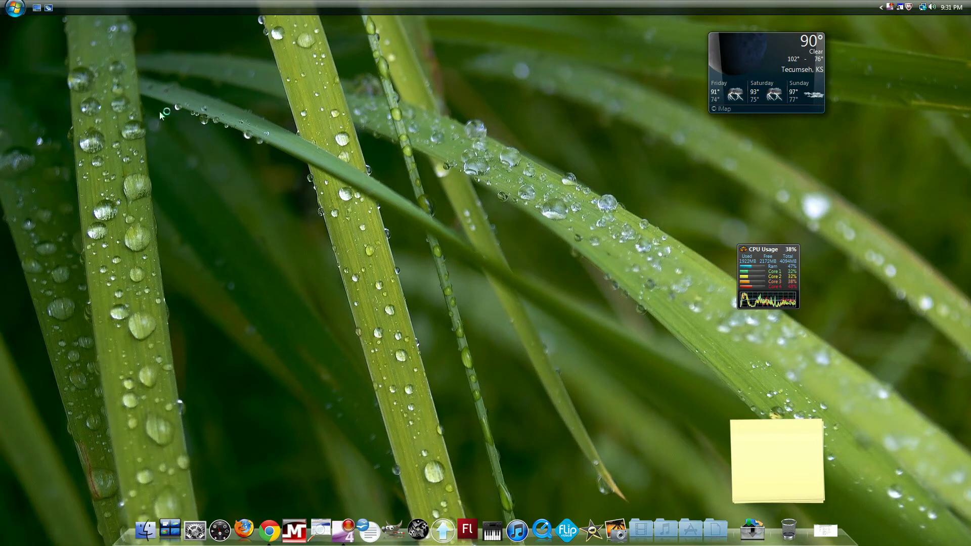
Step: Open Control Panel's Printers folder and check the hp psc 1310 series status beside the wizard
left_click(14, 6)
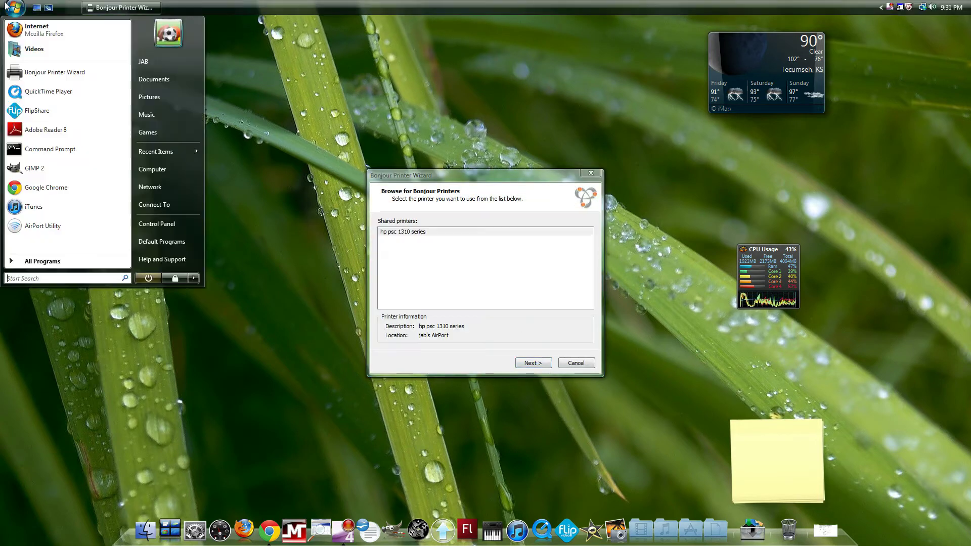
left_click(171, 171)
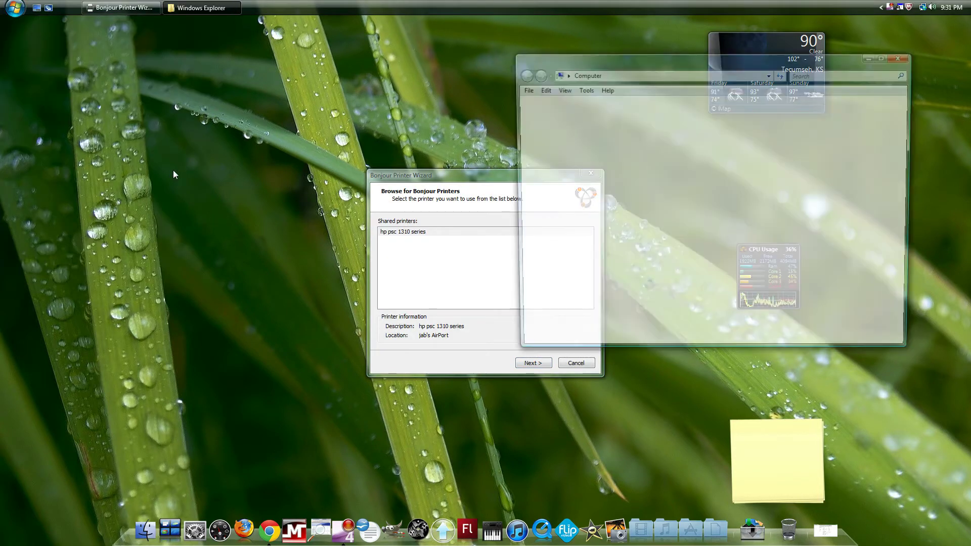
left_click(846, 103)
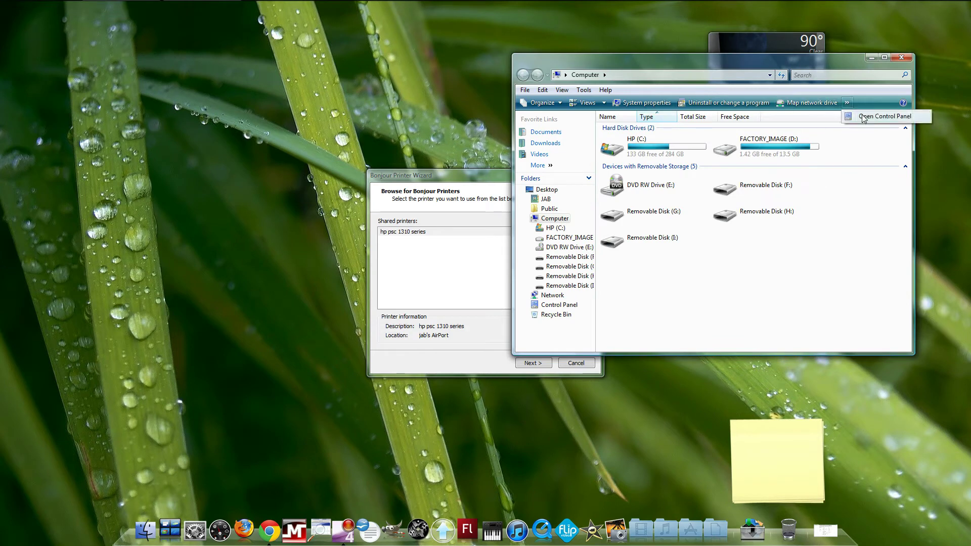
left_click(864, 116)
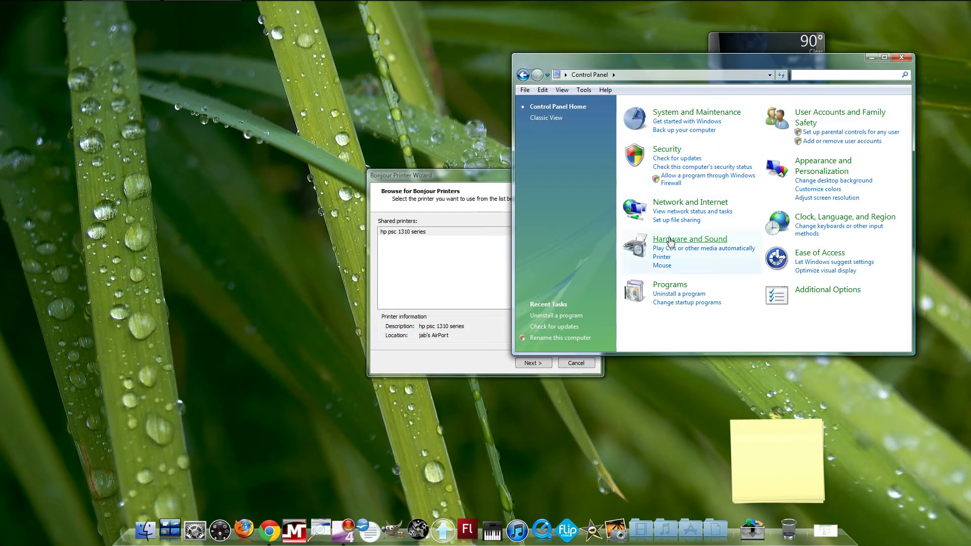
left_click(676, 243)
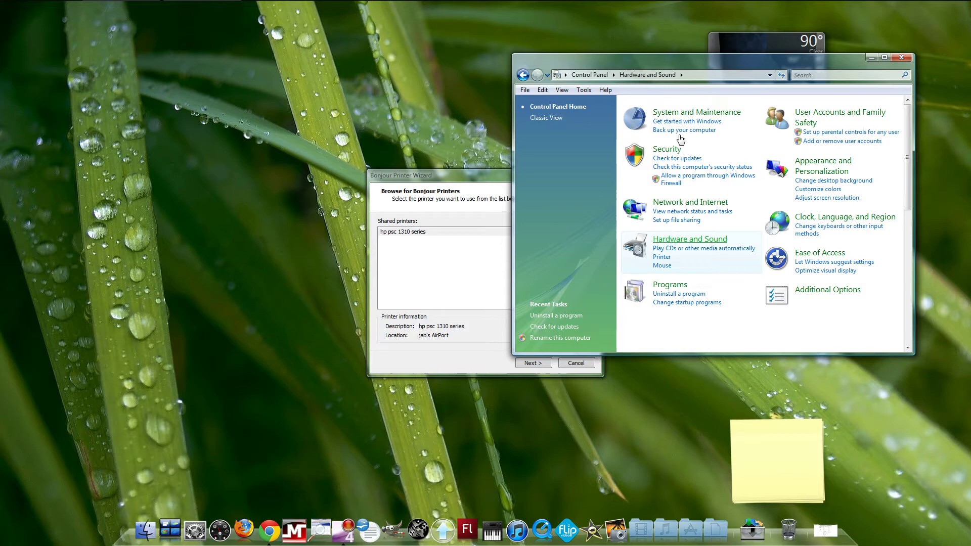
left_click(648, 110)
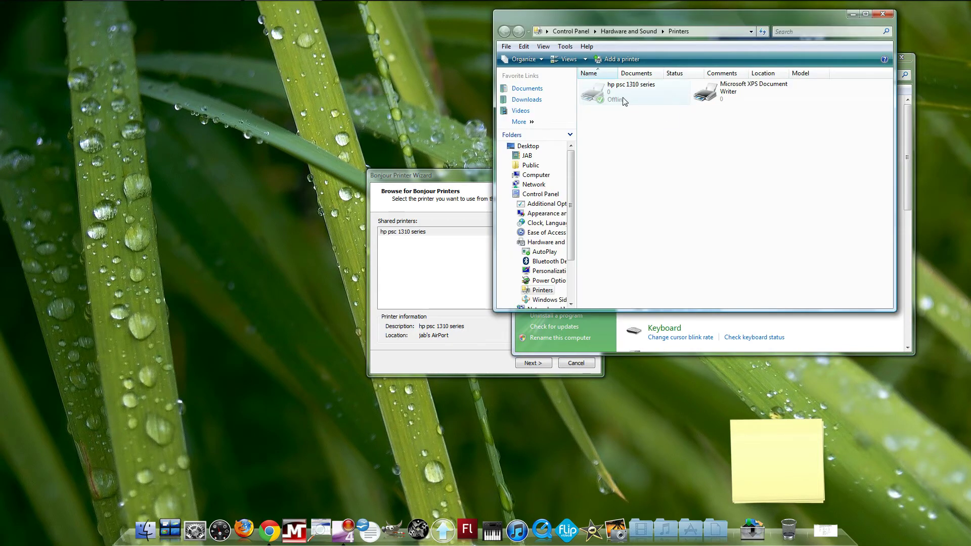
left_click(623, 98)
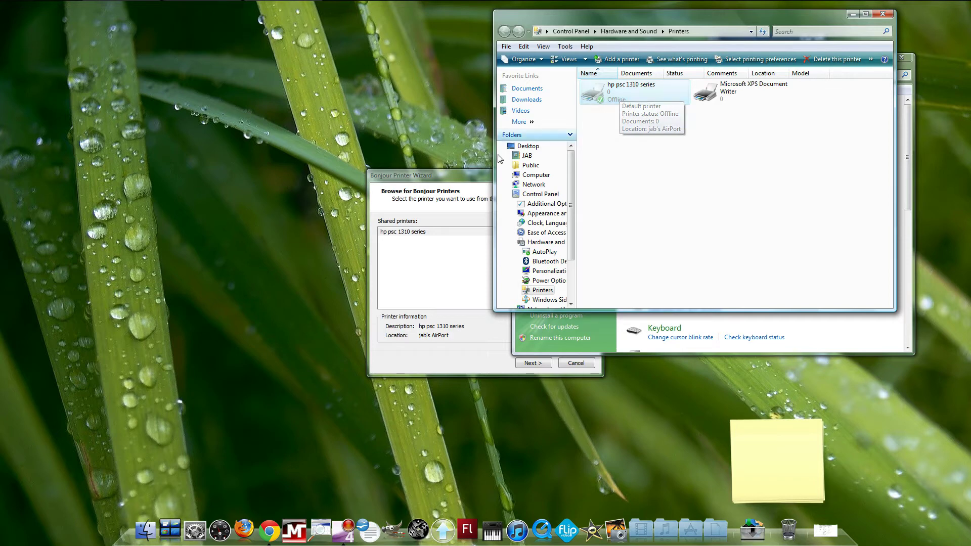
left_click_drag(459, 181, 277, 110)
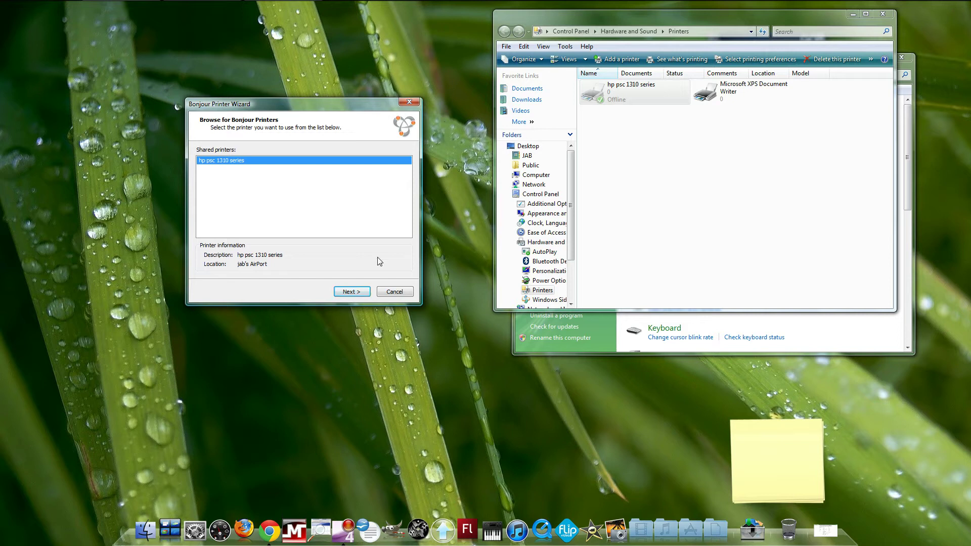
Step: Make it the default printer and choose the hp psc 1310 series driver model, reaching the summary page
left_click(351, 293)
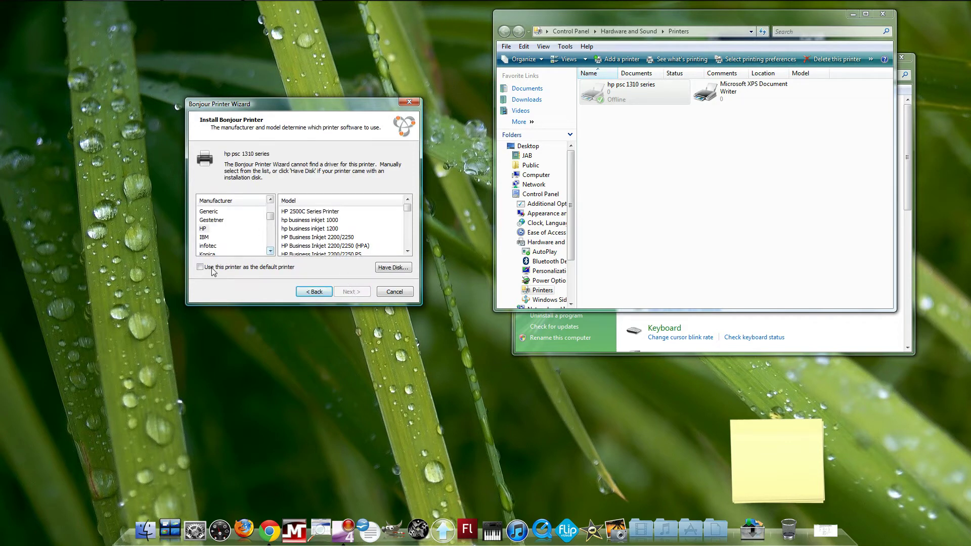
left_click(200, 267)
left_click_drag(409, 207, 408, 250)
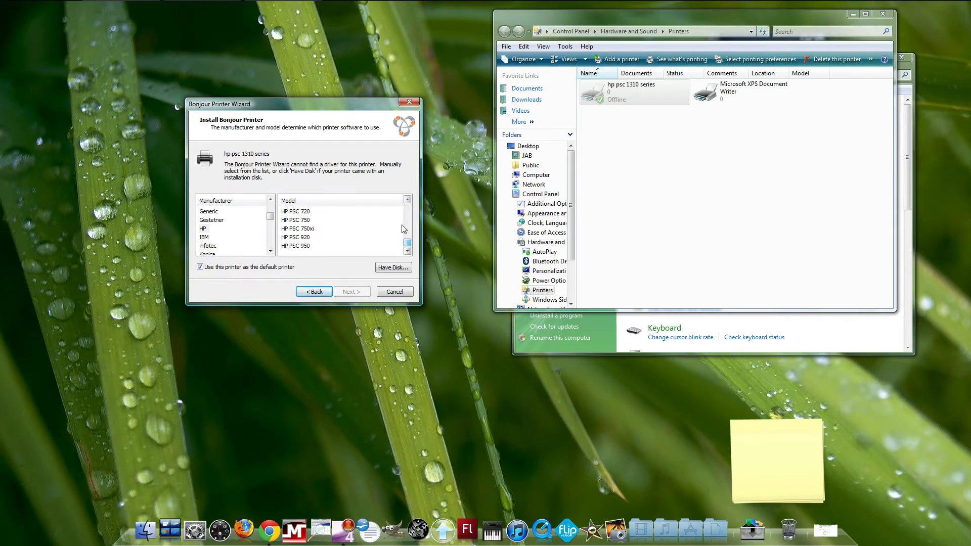
left_click(408, 200)
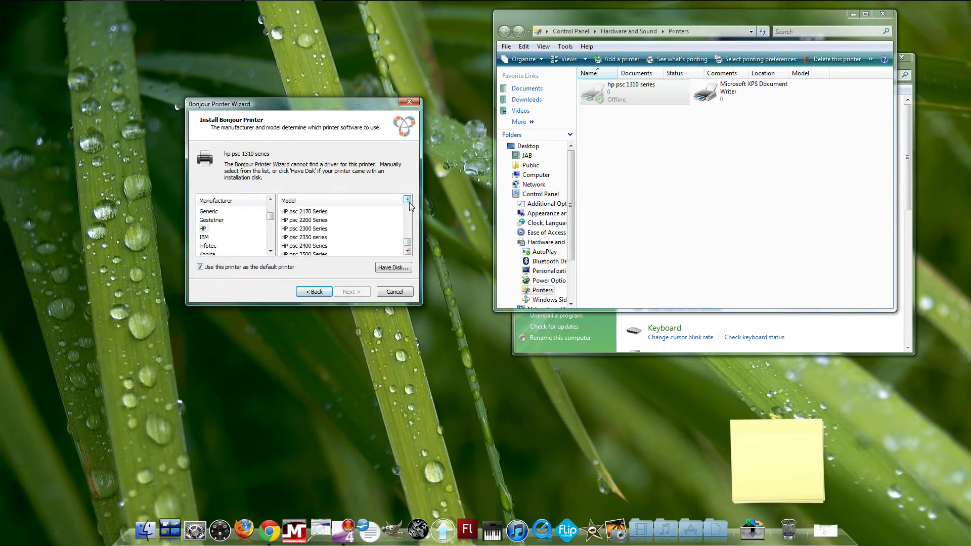
left_click(408, 202)
left_click(408, 202)
left_click(408, 202)
left_click(408, 202)
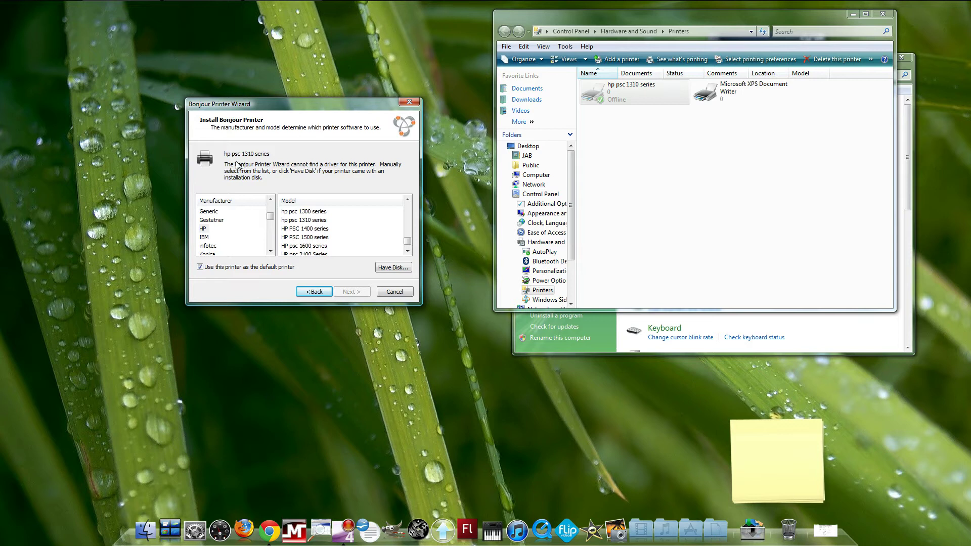
left_click(321, 212)
left_click(319, 221)
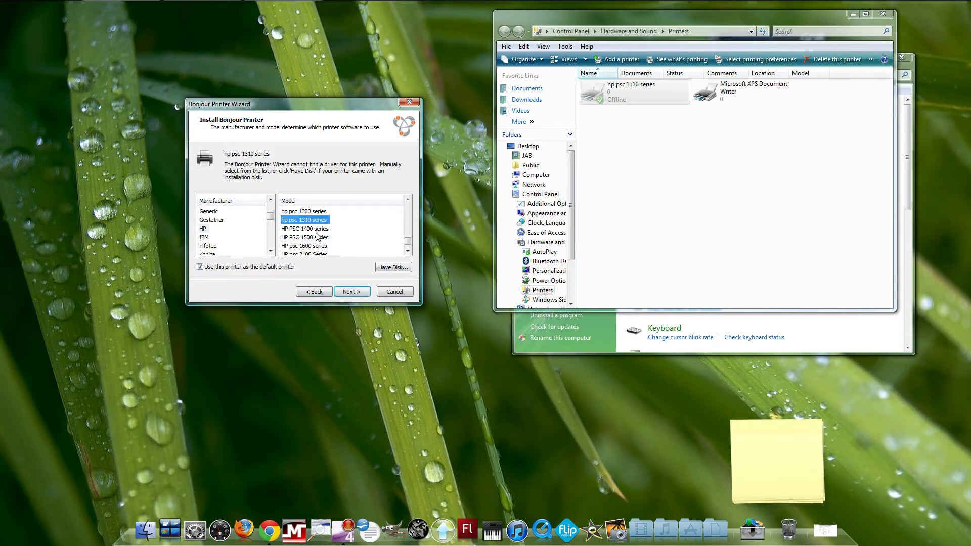
left_click(359, 292)
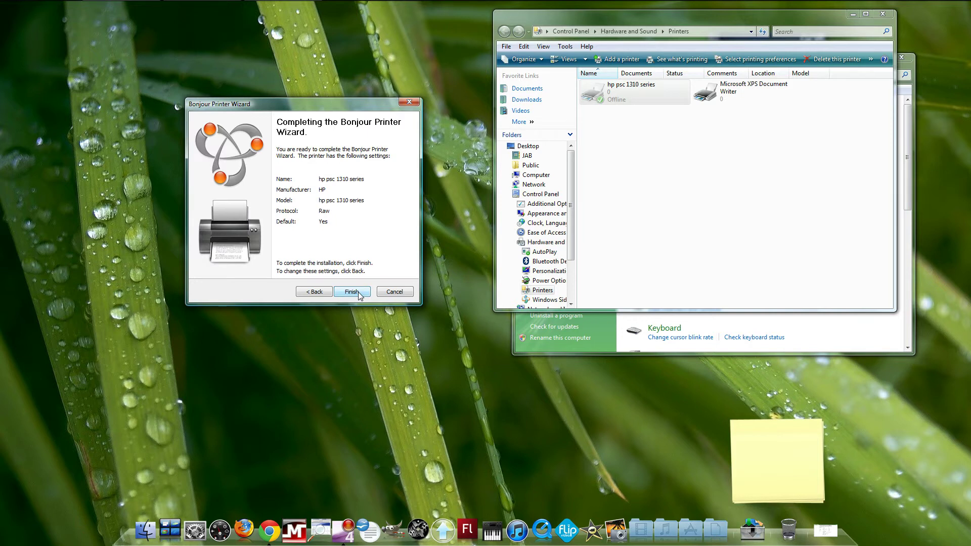
Step: Finish the wizard, which fails with Error 1802 insufficient access
left_click(359, 294)
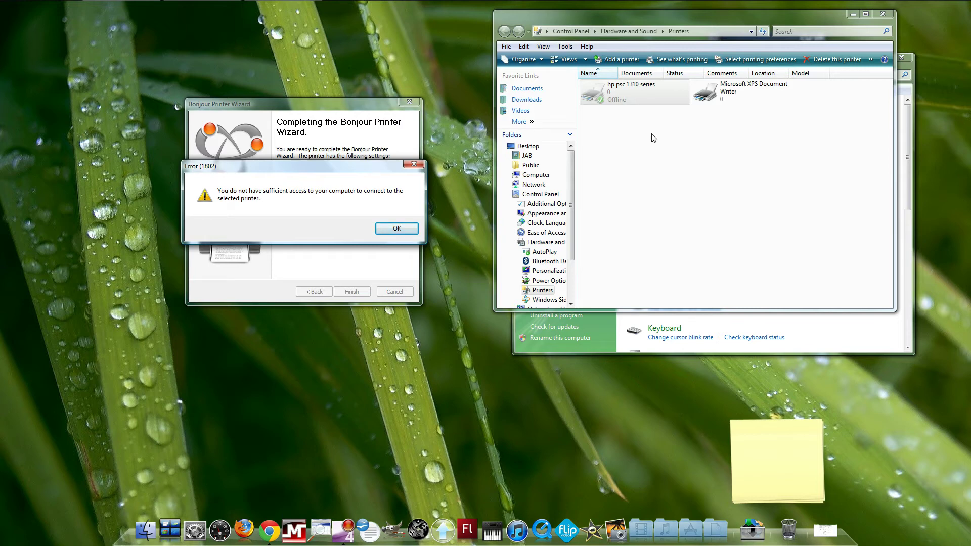
Step: Delete the offline hp psc 1310 series printer and dismiss the notice and Error 1802 dialog
right_click(623, 96)
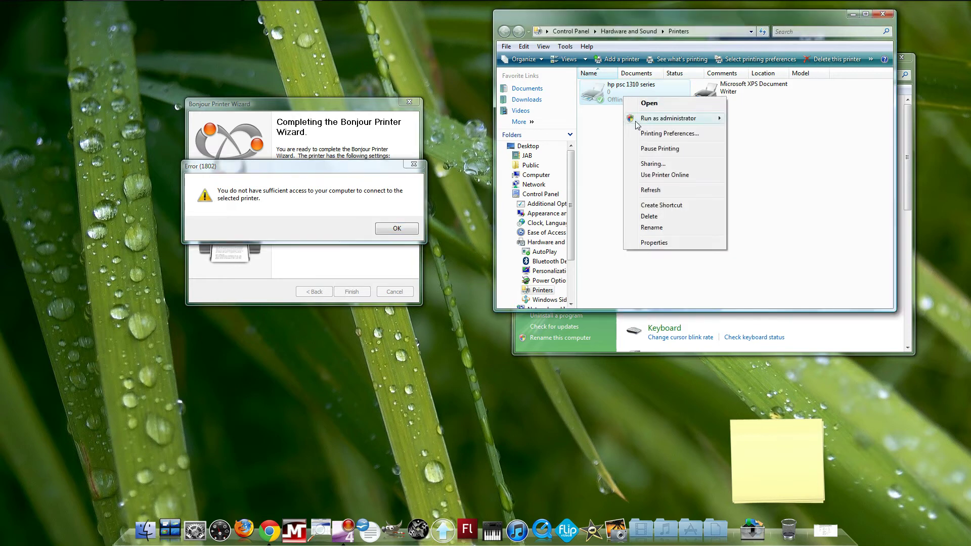
left_click(669, 218)
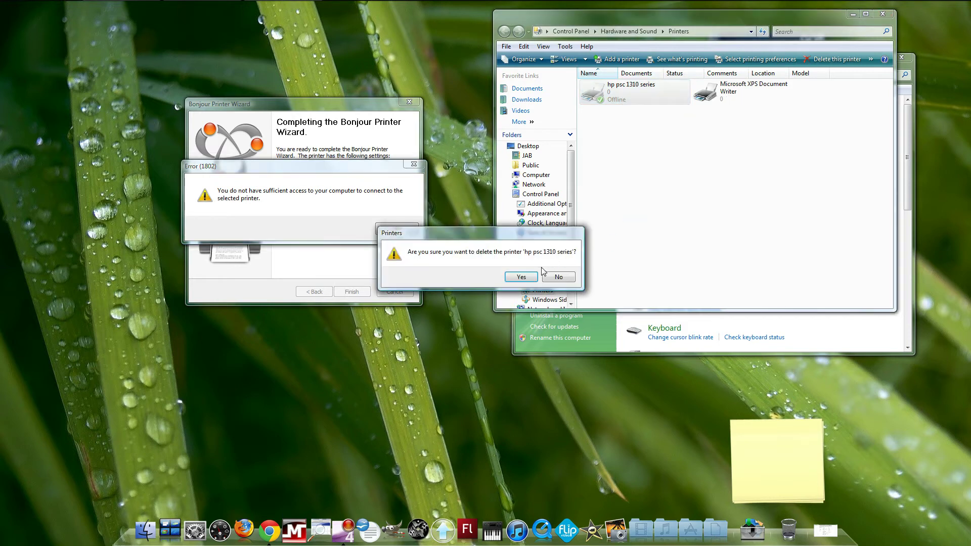
left_click(526, 278)
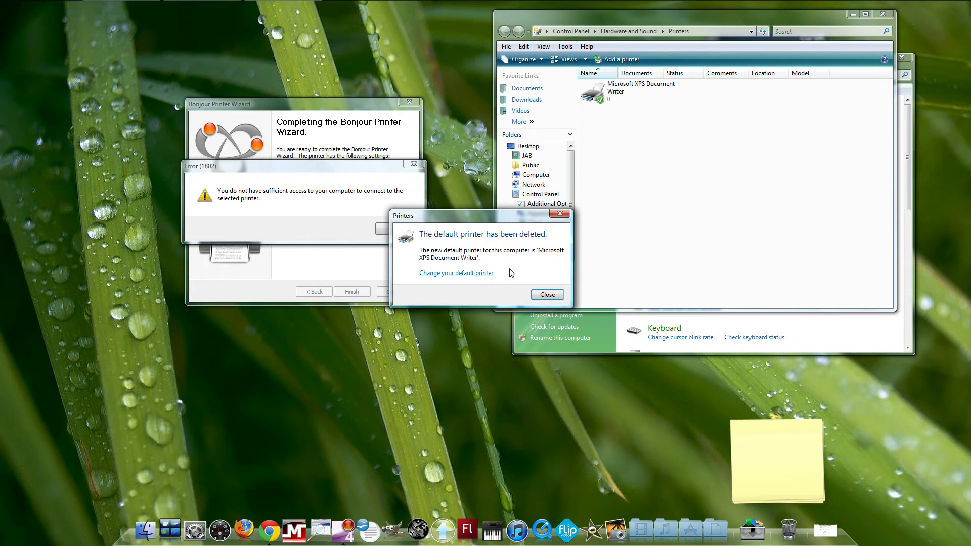
left_click(548, 294)
left_click(396, 228)
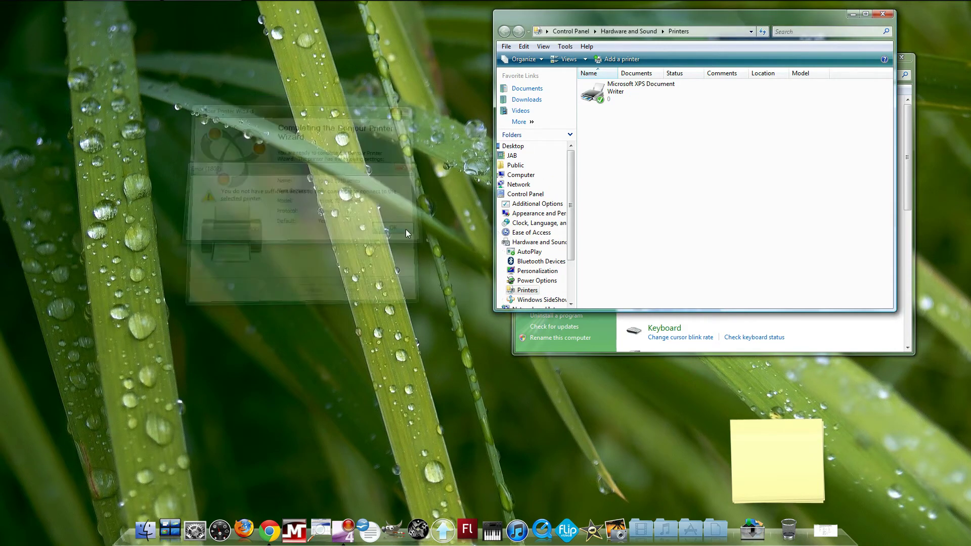
left_click(12, 10)
Step: Relaunch Bonjour Printer Wizard and mark hp psc 1310 series as the default printer
left_click(43, 72)
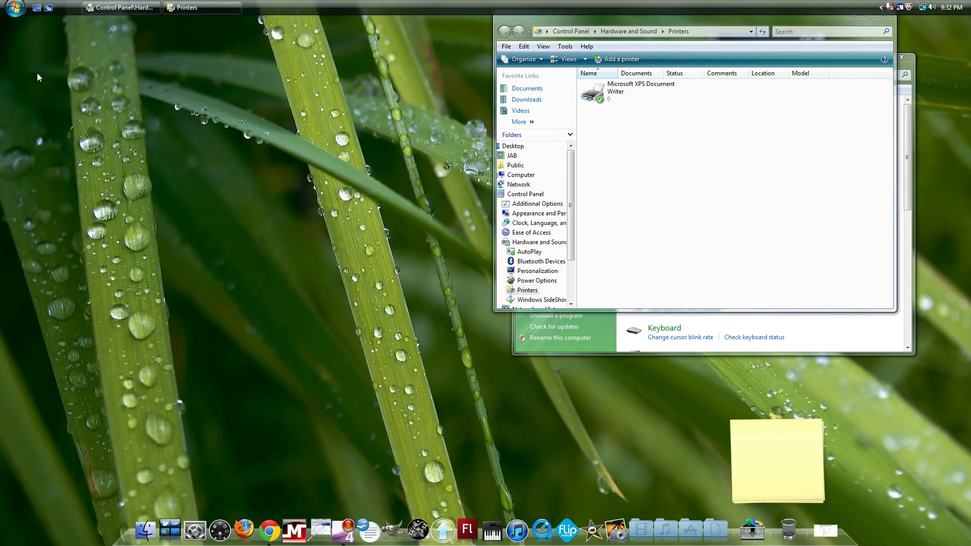
left_click(546, 365)
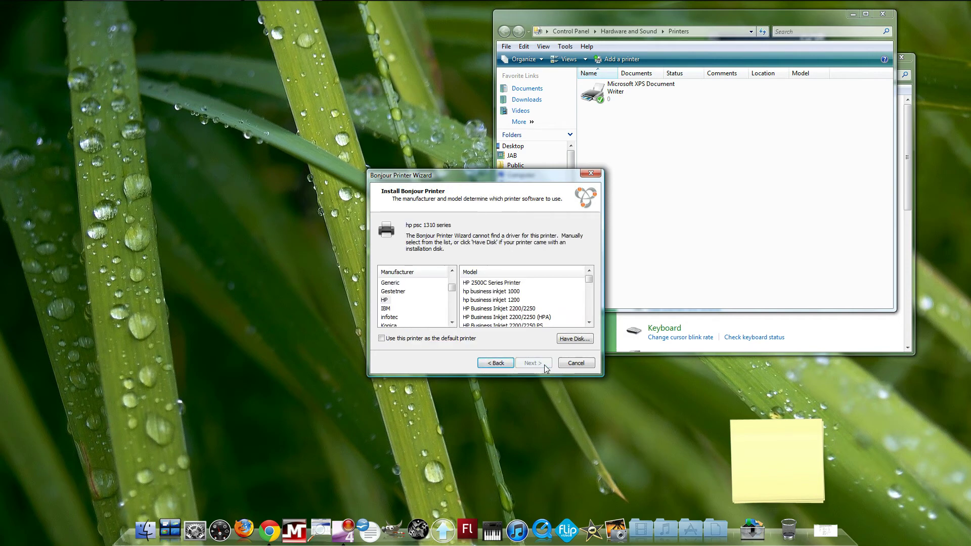
left_click(413, 338)
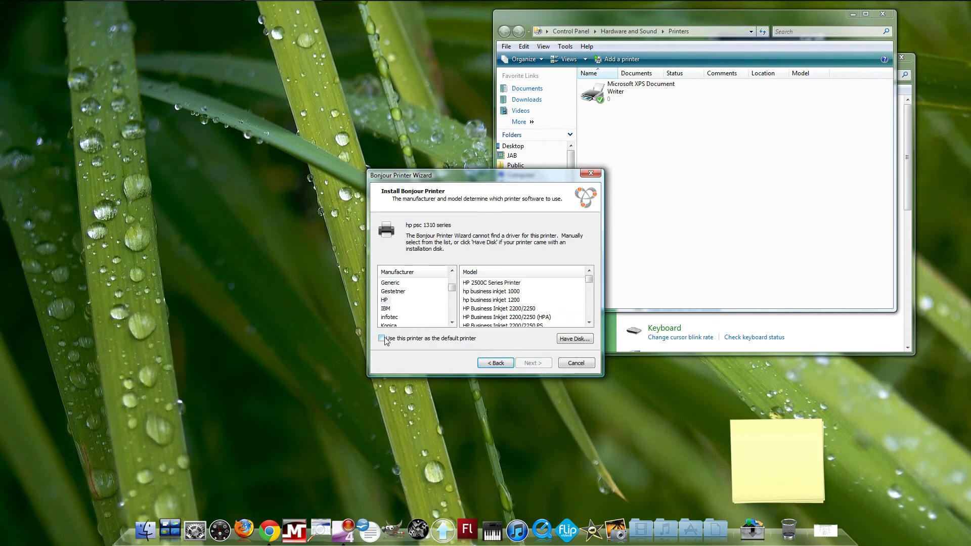
Step: Select the hp psc 1310 series driver model and finish the installation
left_click_drag(589, 279, 590, 317)
left_click(589, 271)
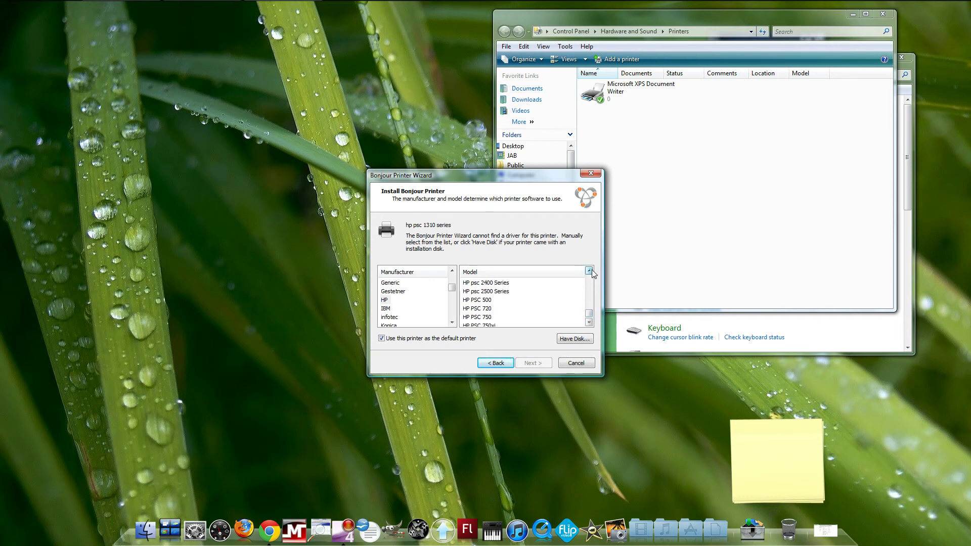
left_click(590, 272)
left_click(590, 271)
left_click(590, 271)
left_click(589, 271)
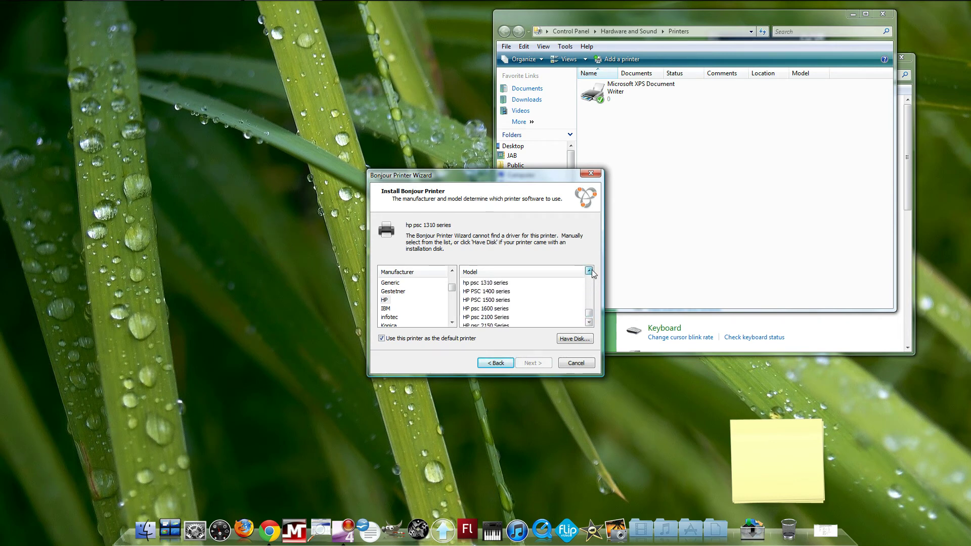
left_click(505, 284)
left_click(540, 363)
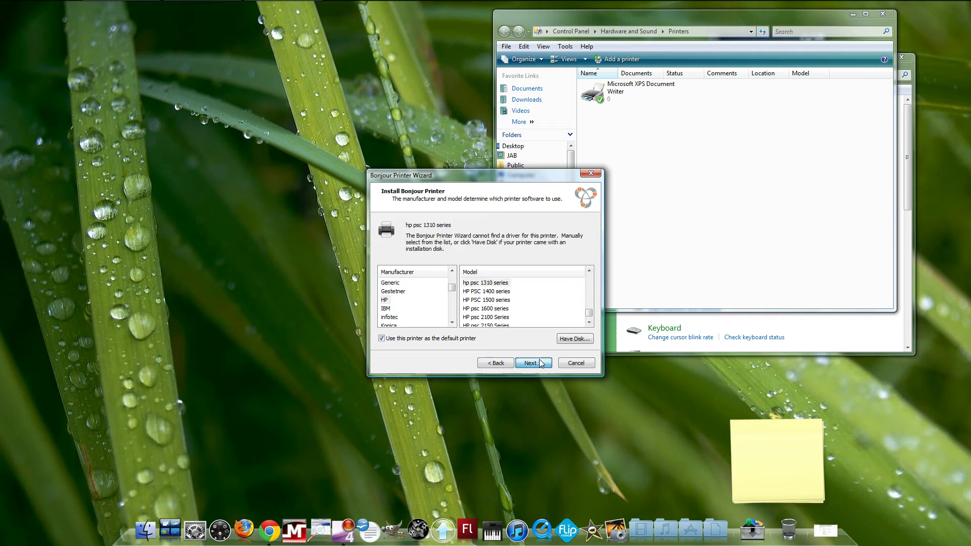
left_click(540, 362)
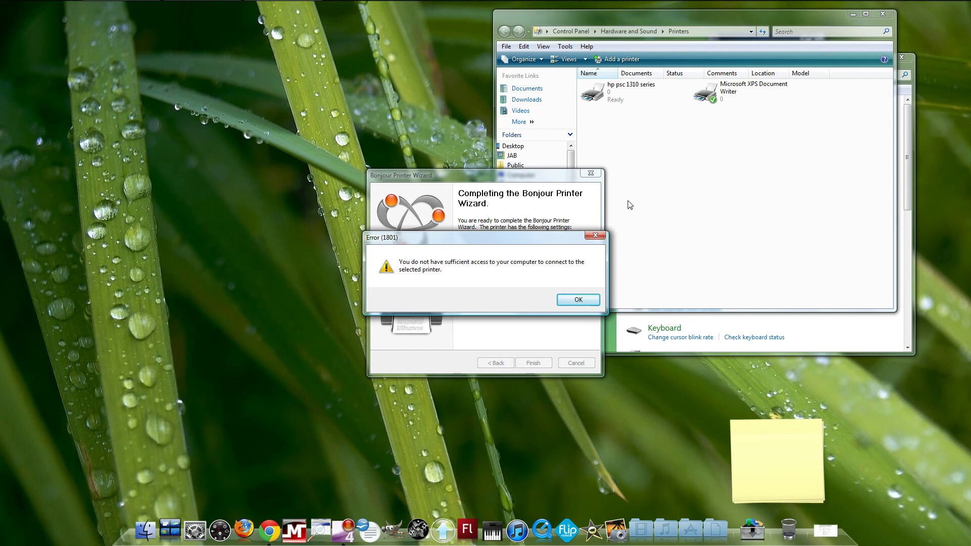
Step: Dismiss the Error 1801 dialog, accept default Printing Preferences, and set hp psc 1310 series as default printer
left_click(578, 301)
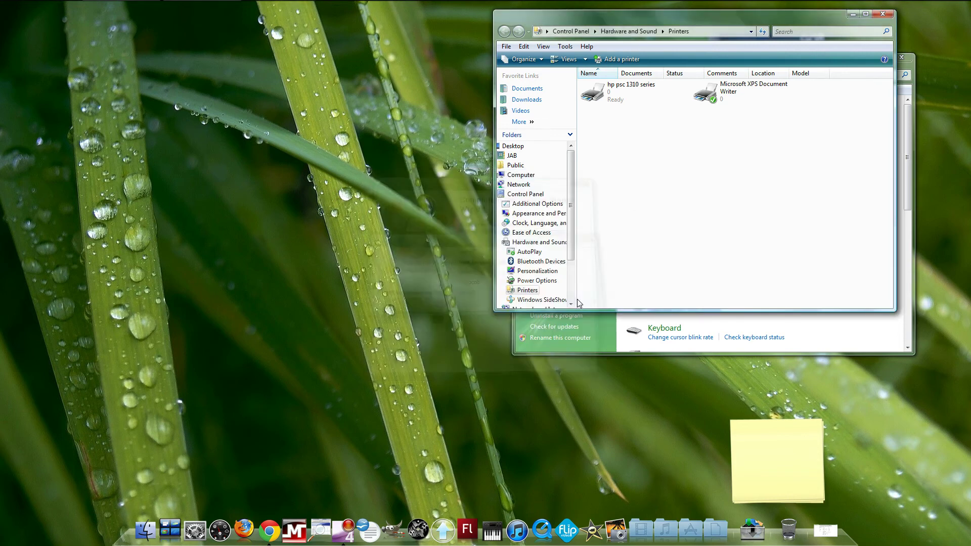
right_click(612, 96)
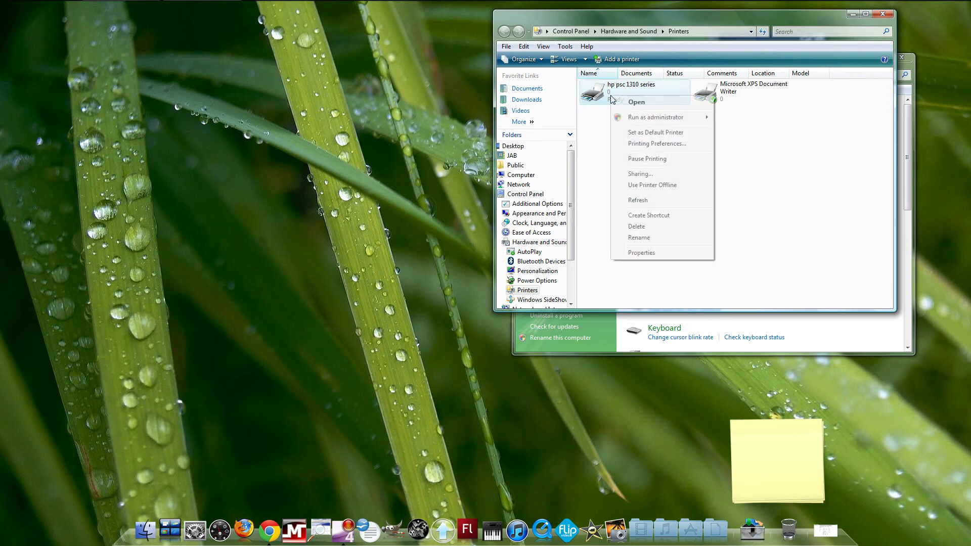
left_click(657, 144)
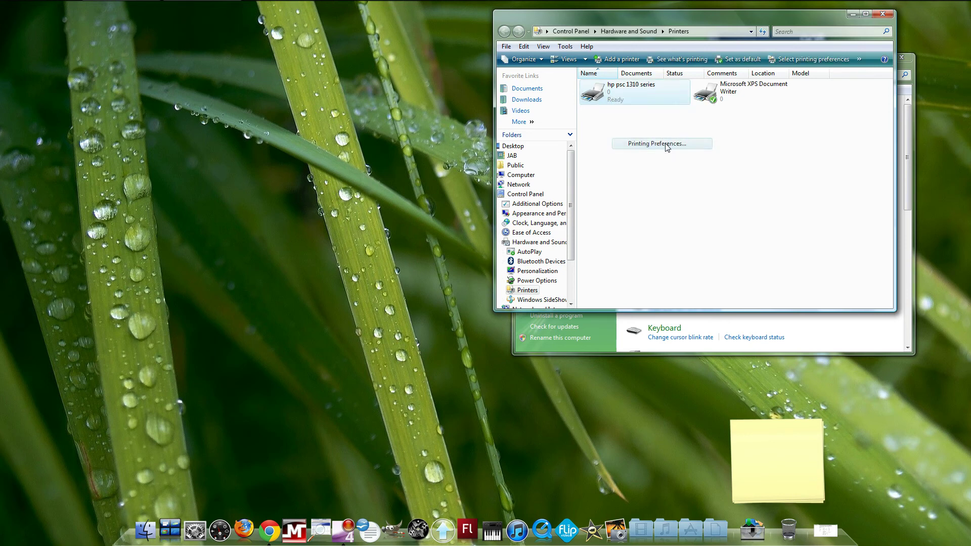
left_click(863, 425)
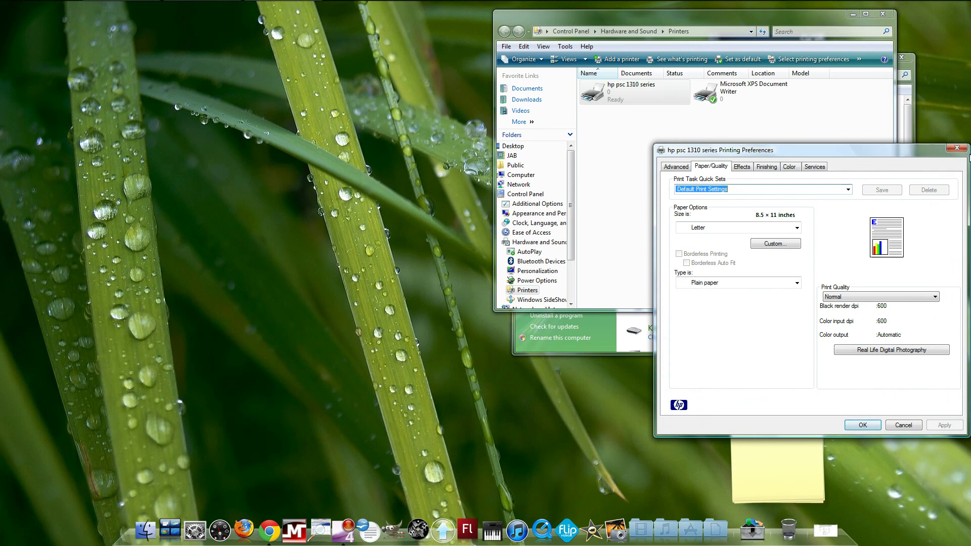
right_click(634, 96)
left_click(692, 131)
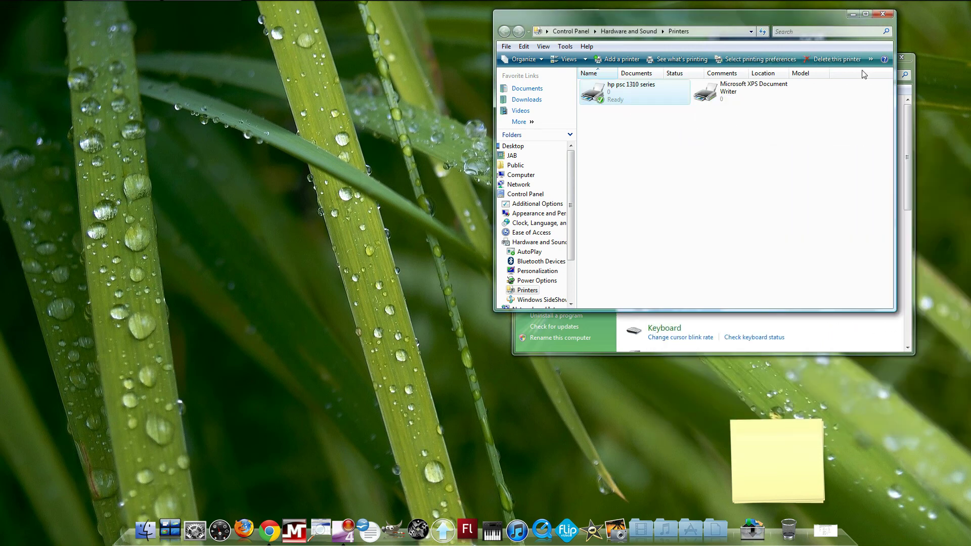
Step: Close the Printers window, then open and dismiss the Start menu
left_click(883, 15)
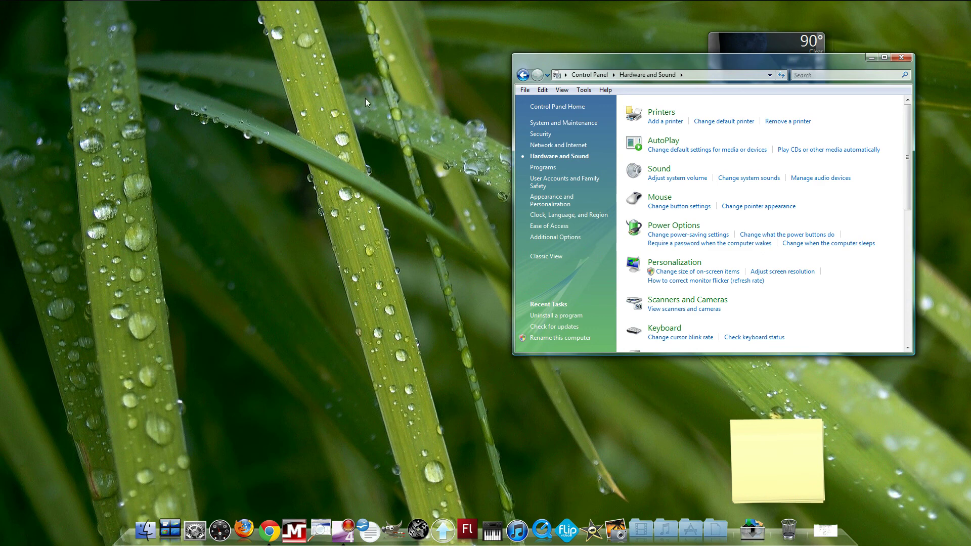
left_click(15, 8)
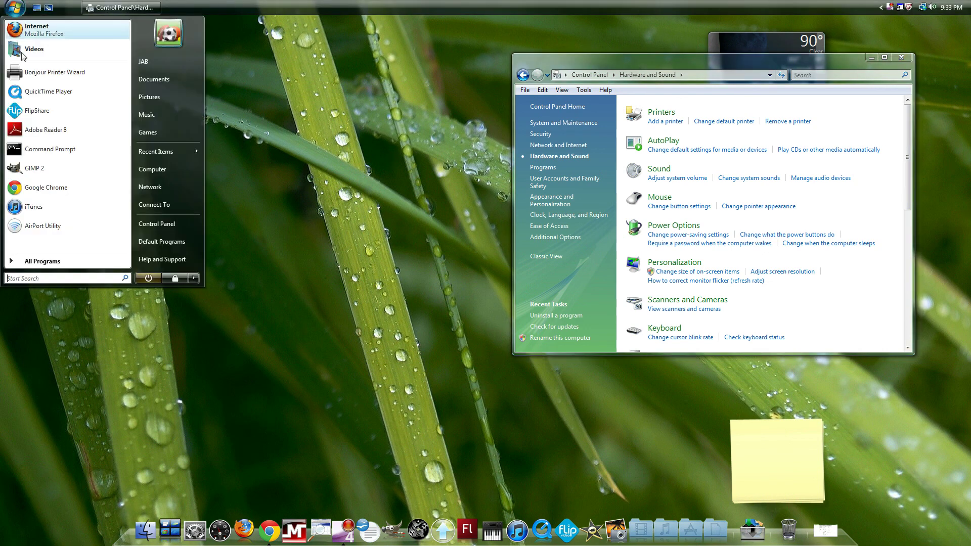
left_click(349, 125)
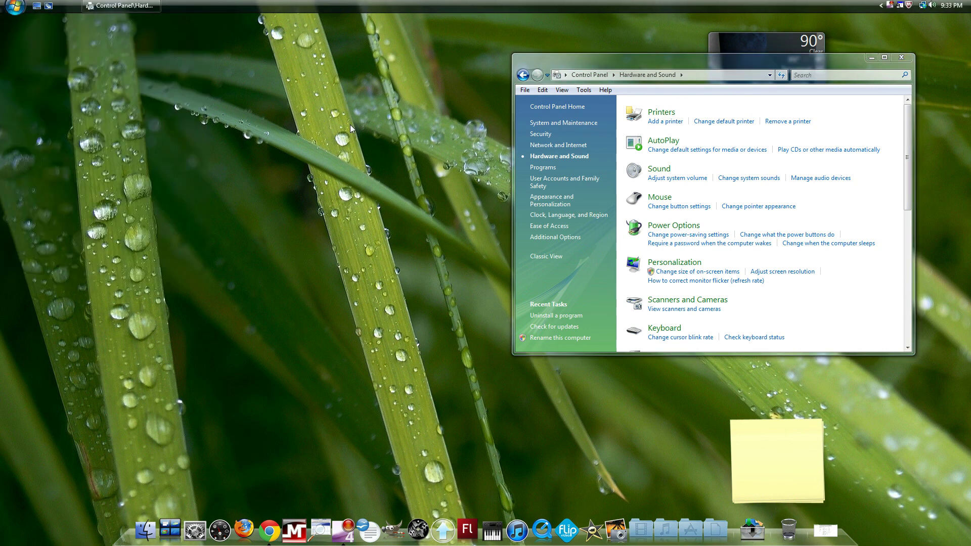